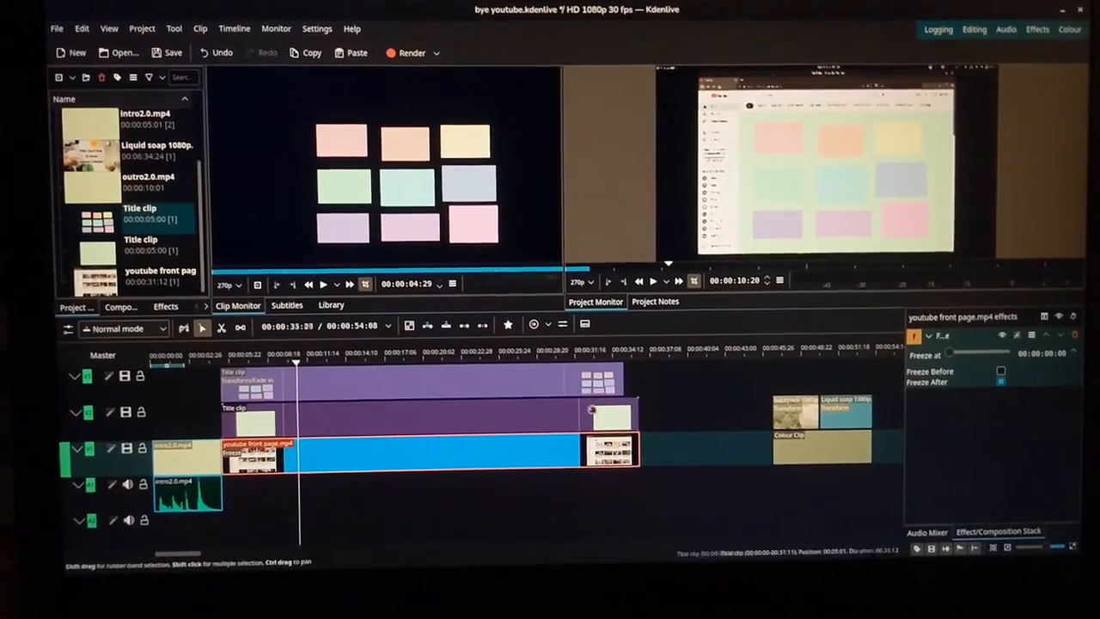
# Step: Select the Title clip on track V2 to show its effects panel
pyautogui.click(464, 417)
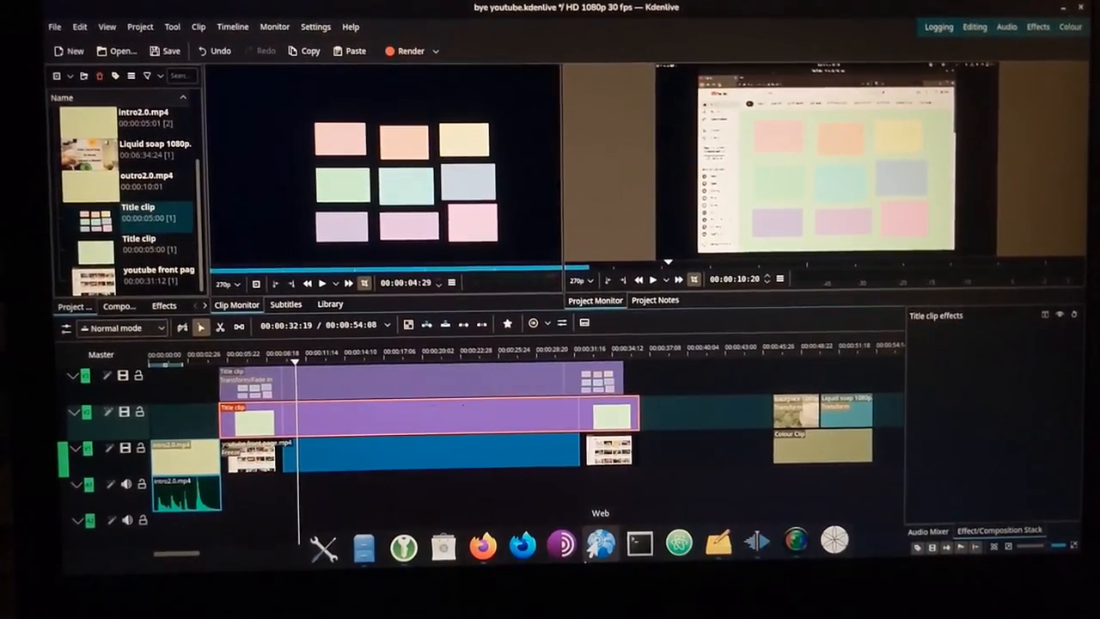
# Step: Switch from Kdenlive to the Firefox web browser via the dock
pyautogui.click(599, 545)
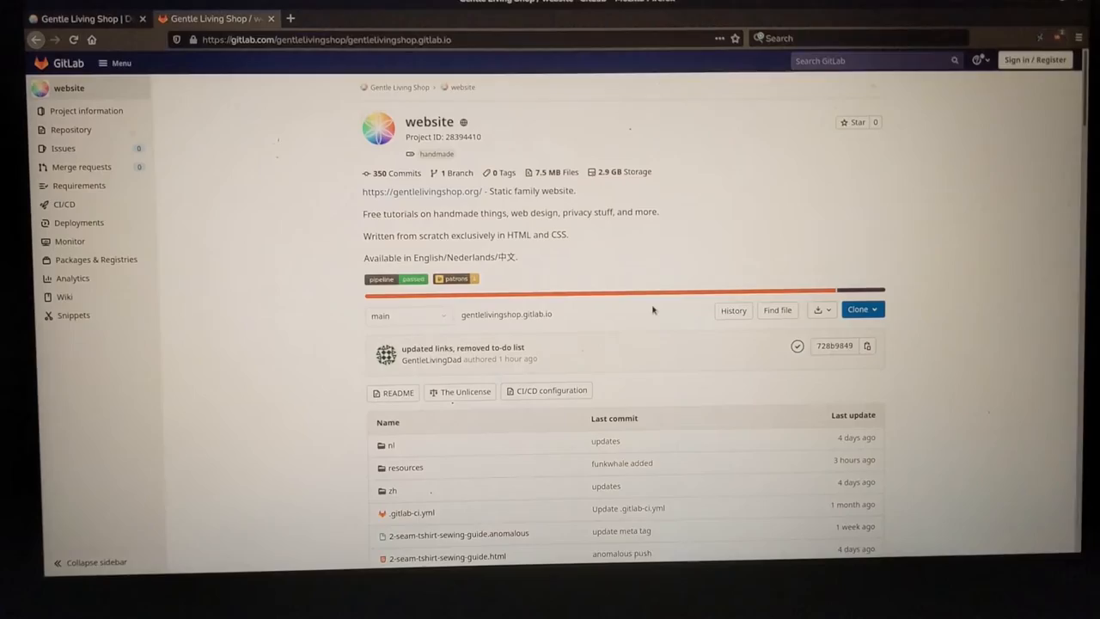
pyautogui.scroll(-3, 637, 350)
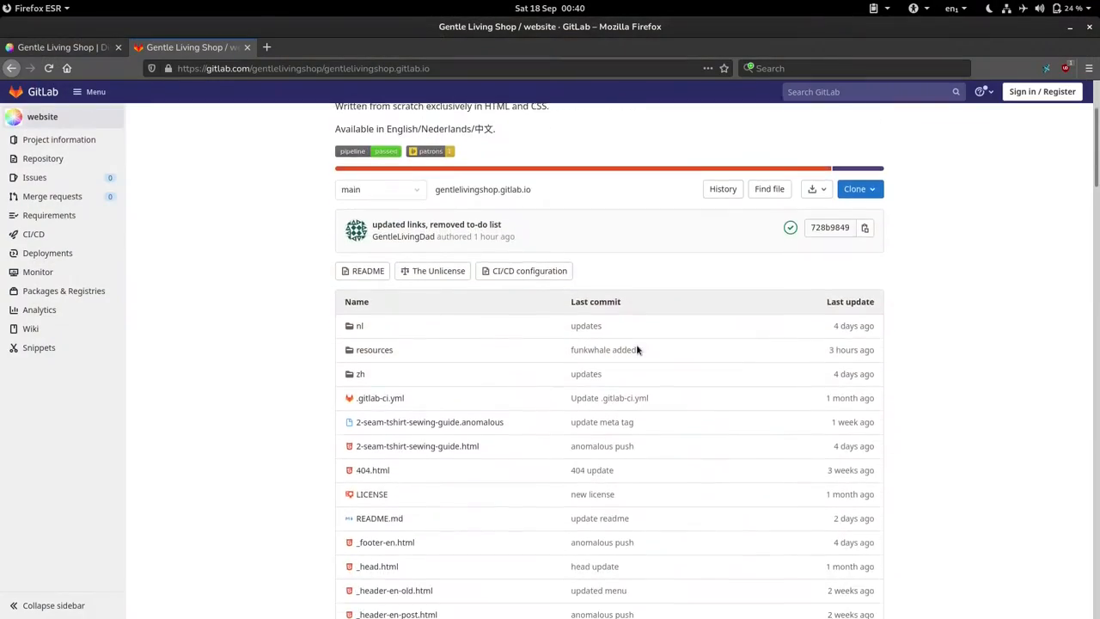
pyautogui.scroll(-2, 637, 349)
pyautogui.scroll(-3, 637, 350)
pyautogui.scroll(-3, 637, 350)
pyautogui.scroll(-10, 636, 344)
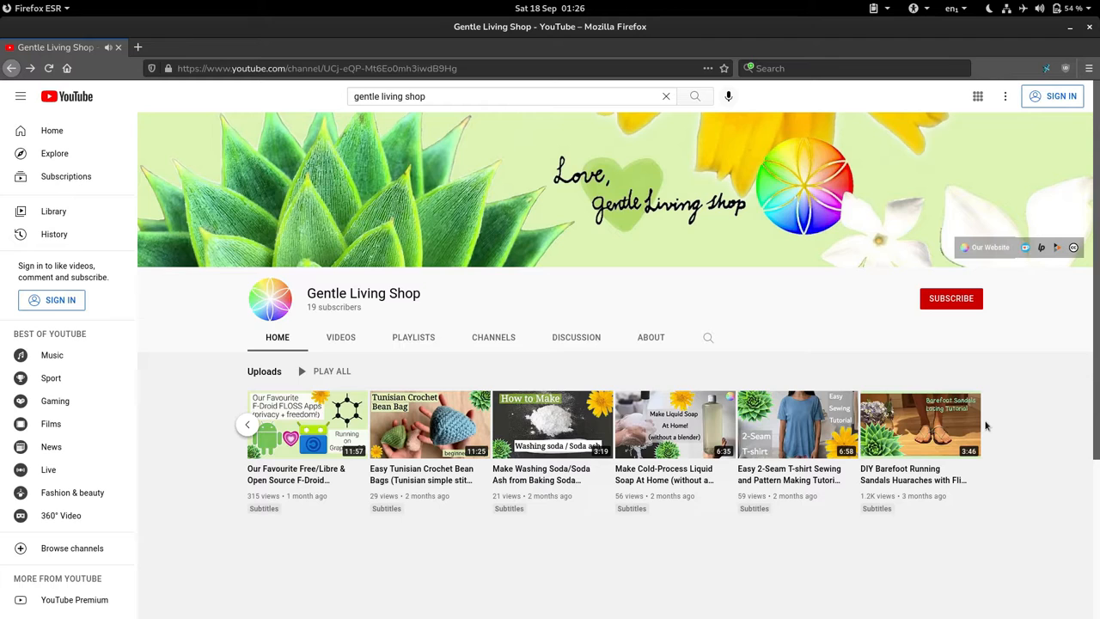
# Step: Review a channel video's analytics: Reach with the click-through rate chart, then Engagement figures
pyautogui.click(890, 439)
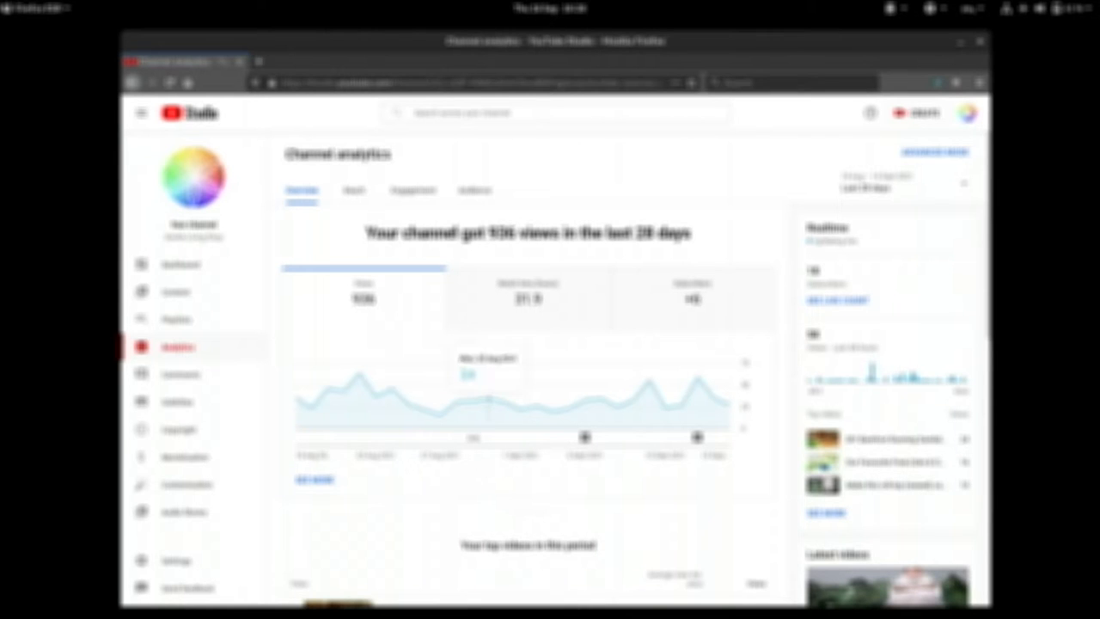
pyautogui.click(356, 193)
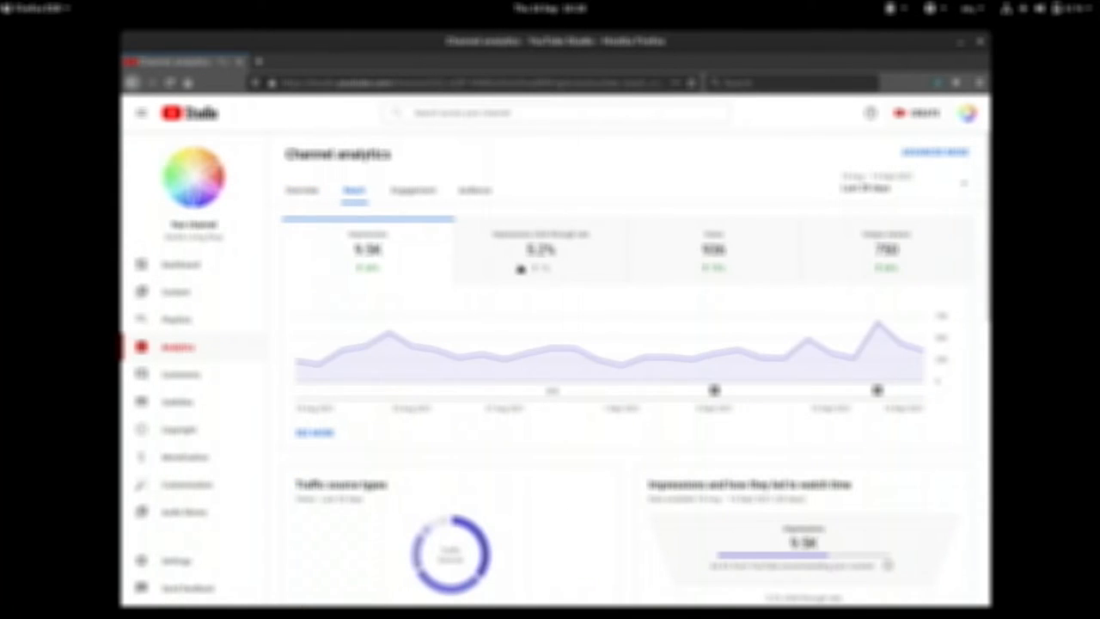
pyautogui.click(564, 270)
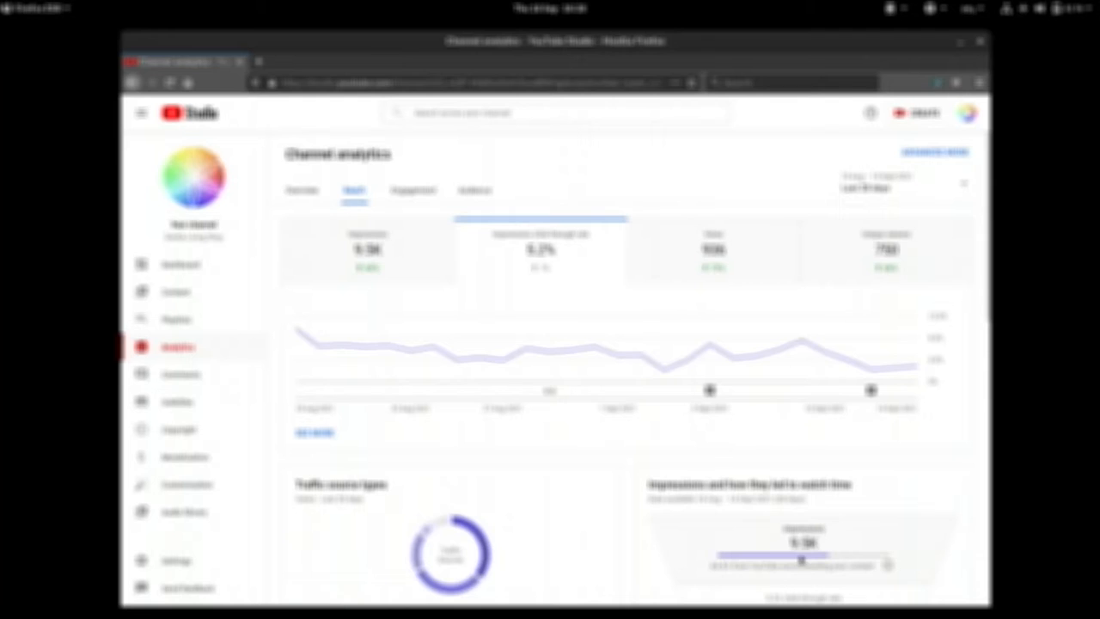
pyautogui.click(427, 199)
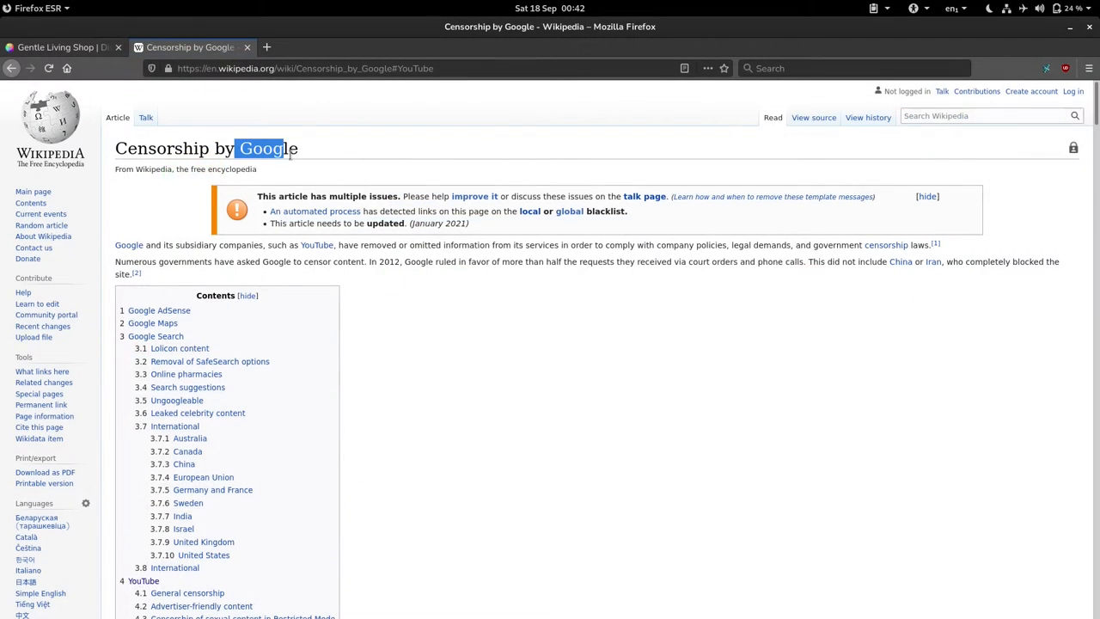
# Step: Jump to the YouTube section of the Censorship by Google article via the Contents box
pyautogui.click(318, 180)
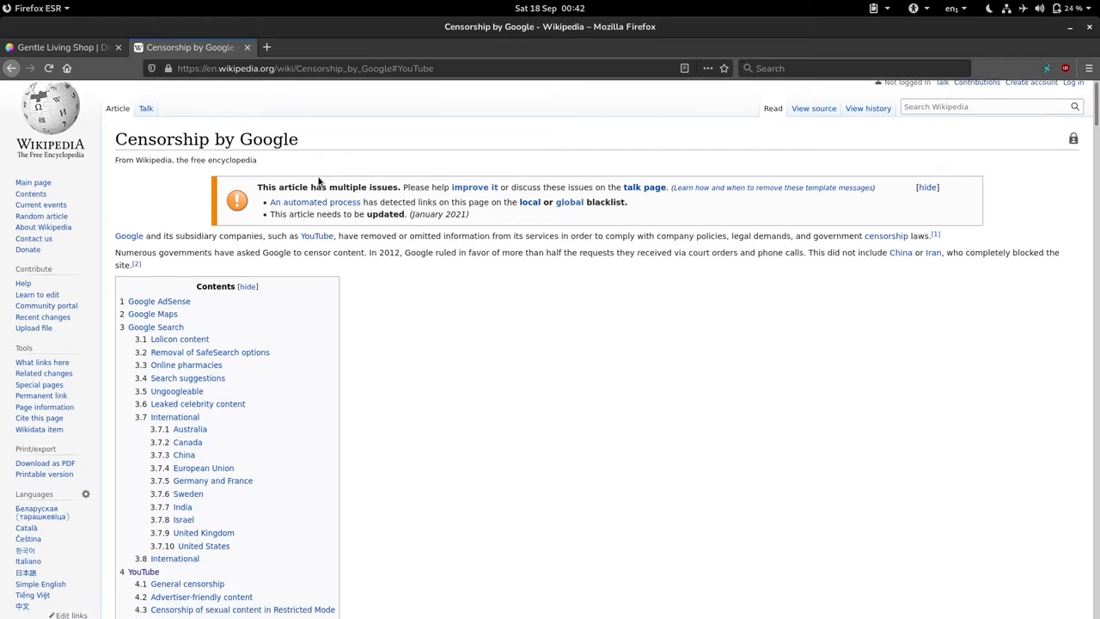
pyautogui.scroll(-2, 314, 190)
pyautogui.scroll(-3, 309, 202)
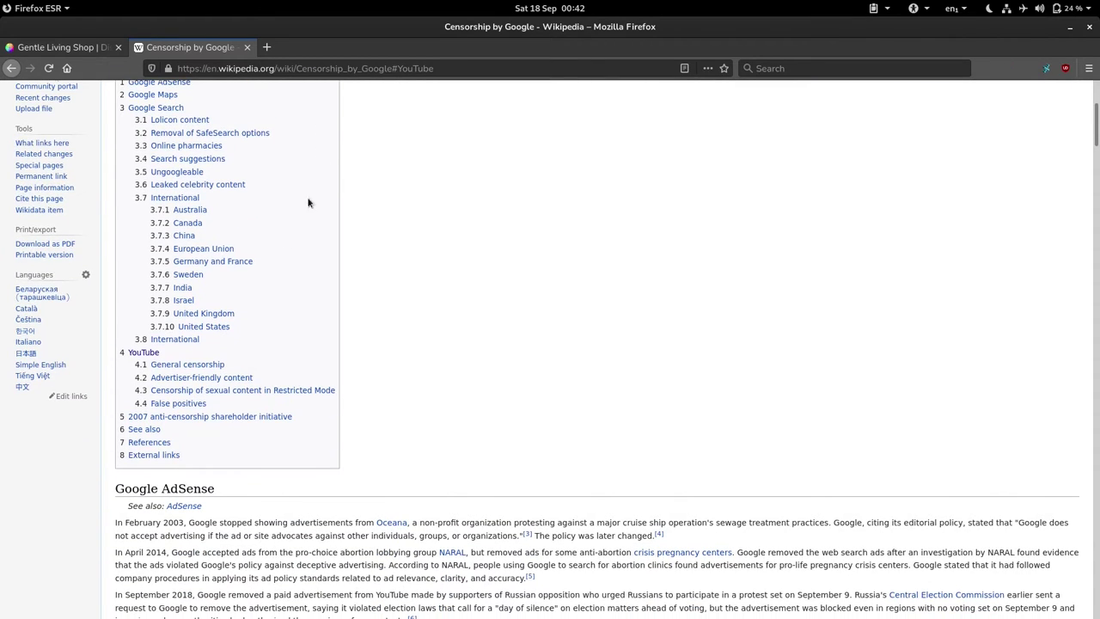
pyautogui.click(147, 352)
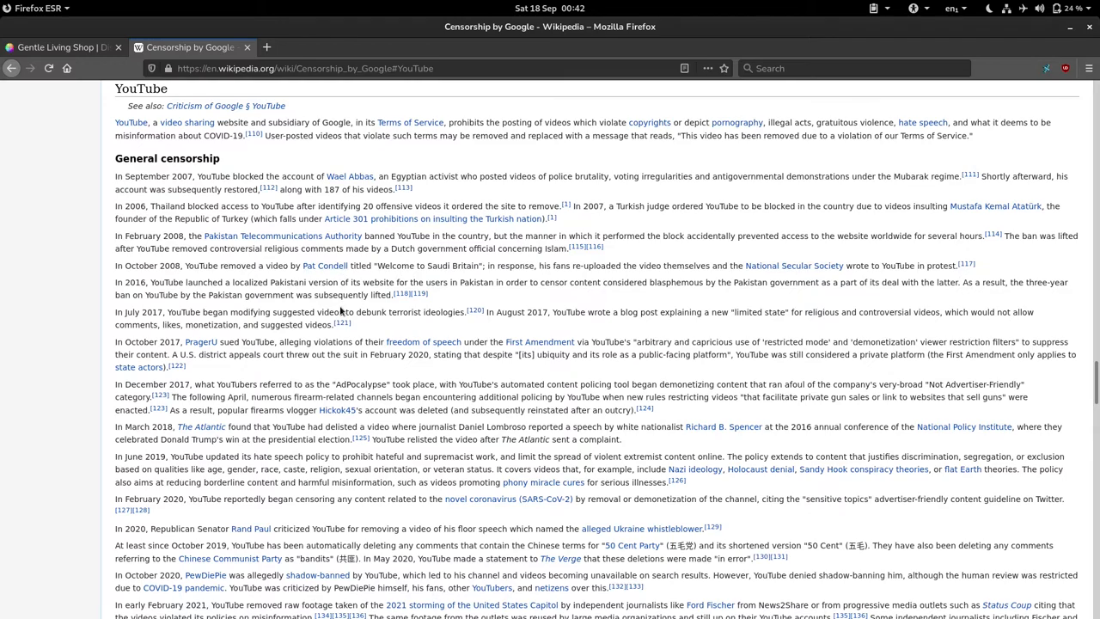
pyautogui.scroll(-1, 342, 312)
pyautogui.scroll(-2, 341, 310)
pyautogui.scroll(-1, 341, 306)
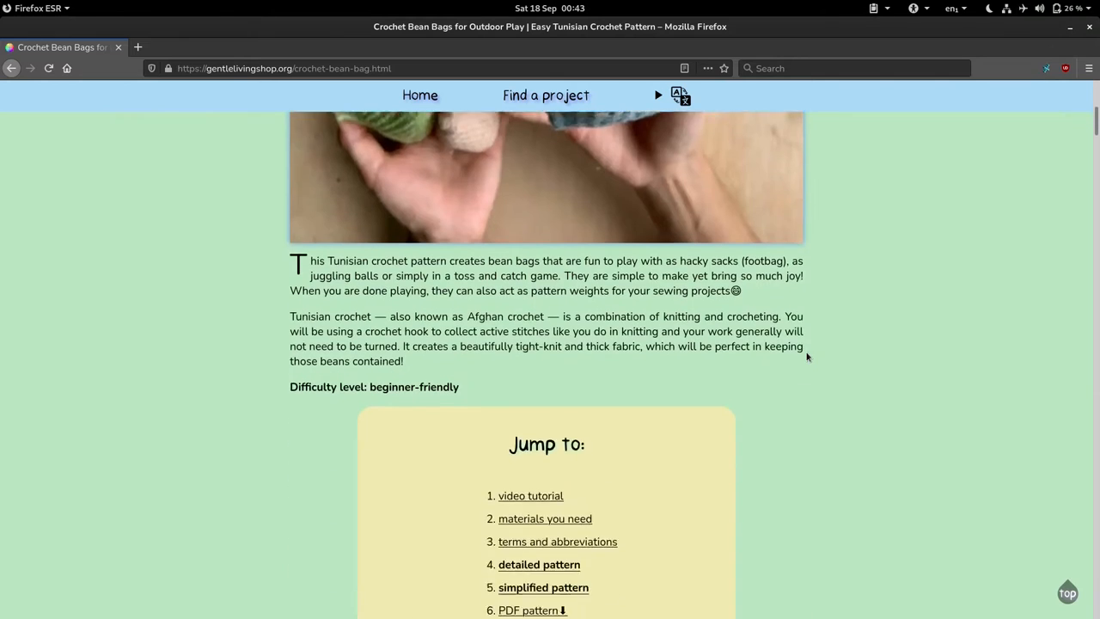
pyautogui.scroll(-4, 808, 357)
pyautogui.scroll(-1, 807, 357)
pyautogui.scroll(-3, 807, 357)
pyautogui.scroll(-1, 807, 357)
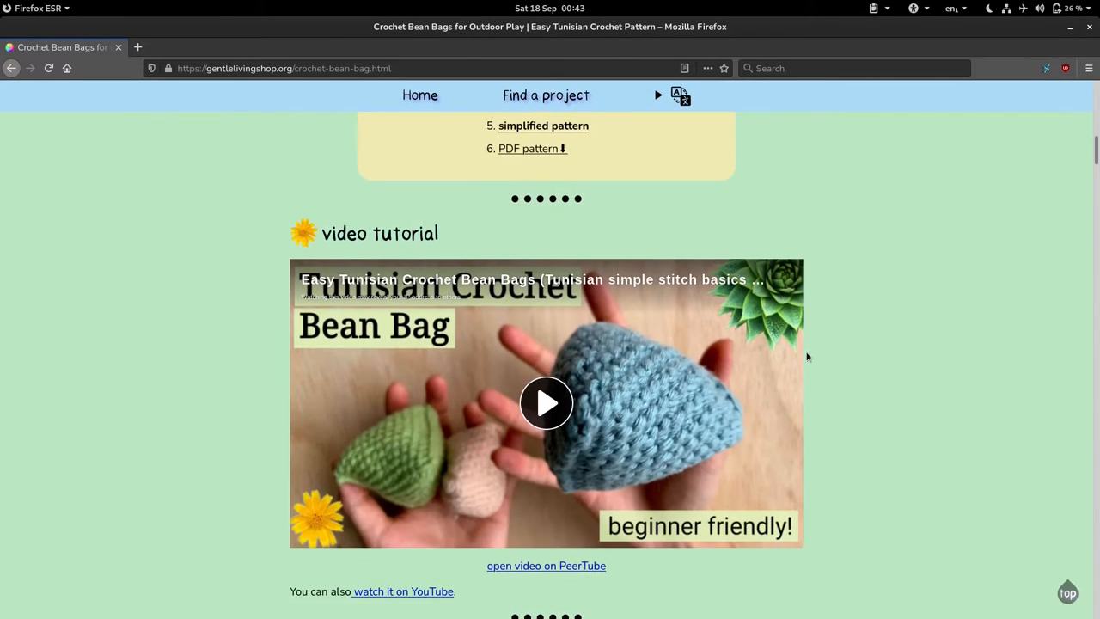
pyautogui.scroll(-1, 807, 356)
pyautogui.scroll(-1, 807, 357)
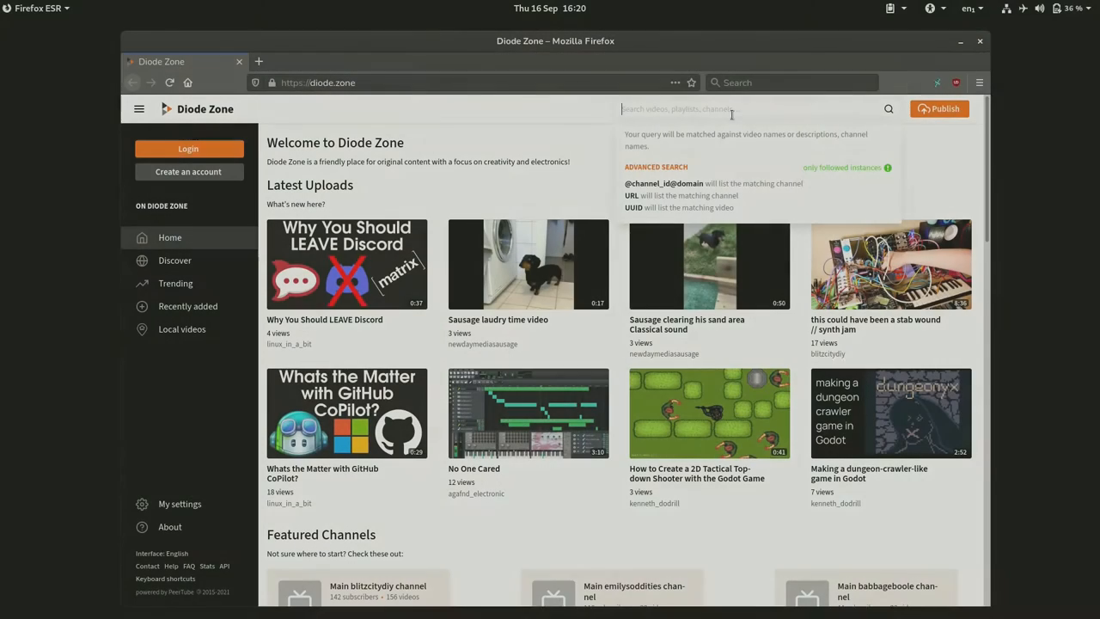
pyautogui.write('gentlelivingshop')
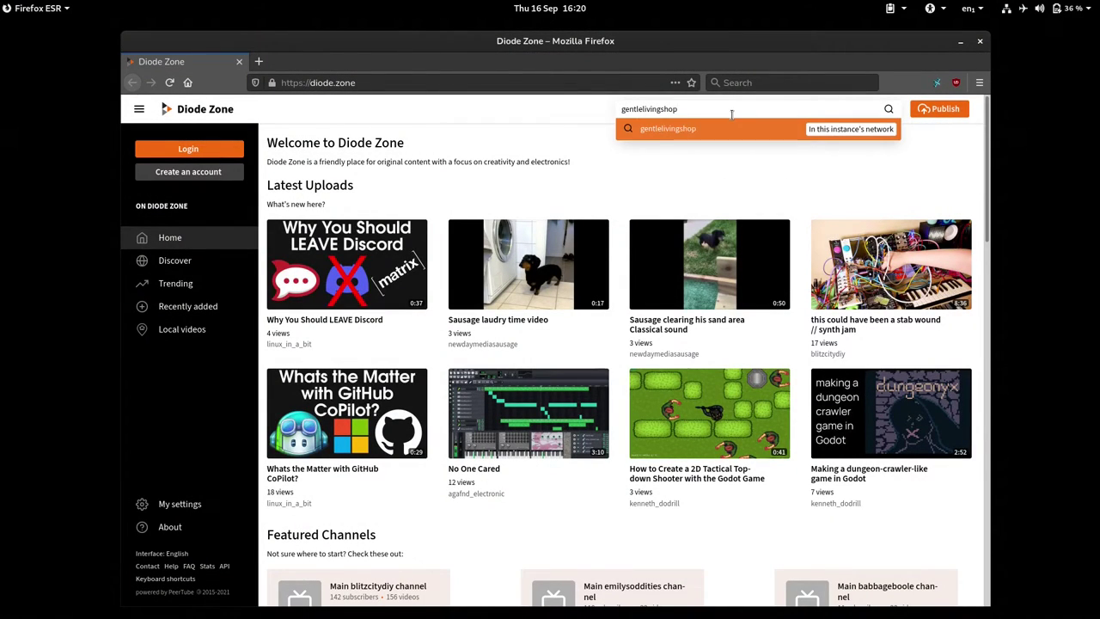
# Step: Search Diode Zone for gentlelivingshop and open the Gentle Living Shop channel
pyautogui.press('Return')
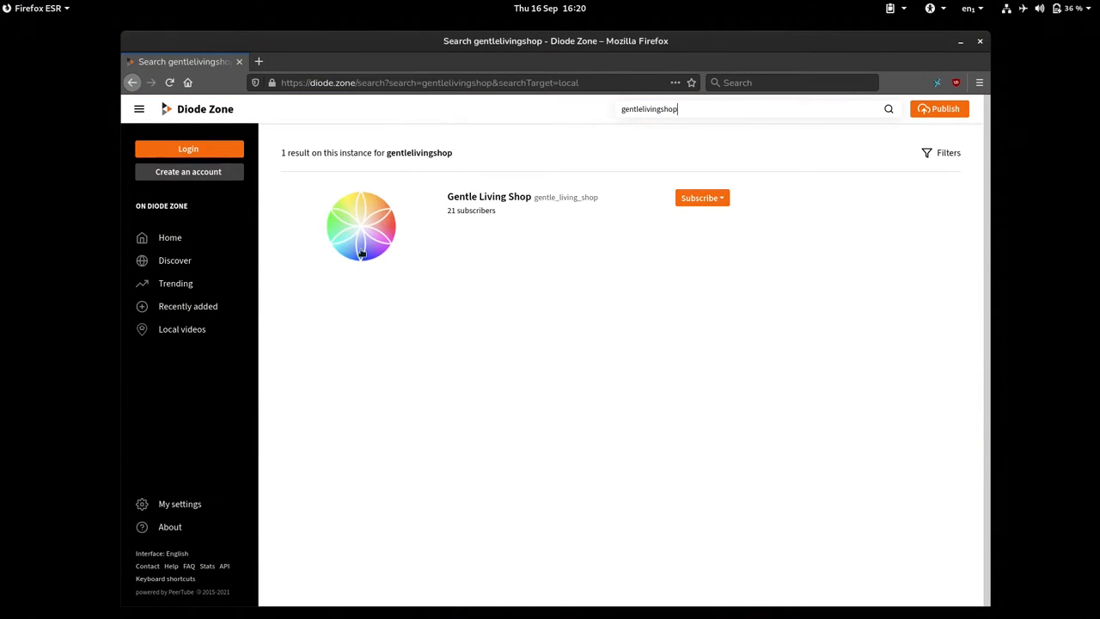
pyautogui.click(327, 242)
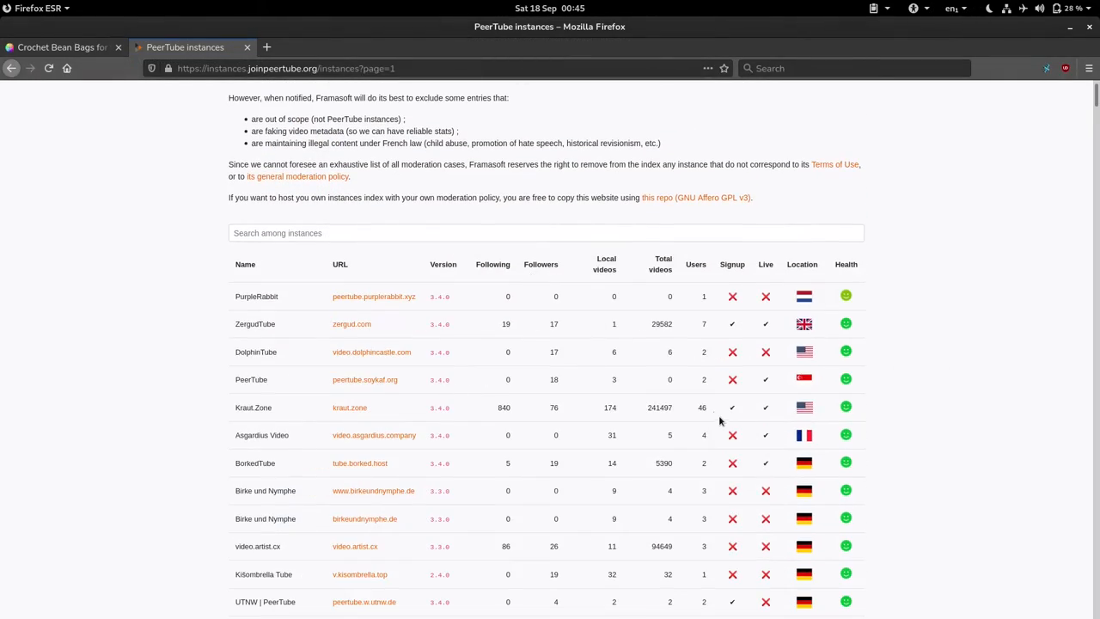
pyautogui.scroll(-3, 723, 421)
pyautogui.scroll(-5, 723, 421)
pyautogui.scroll(-5, 722, 421)
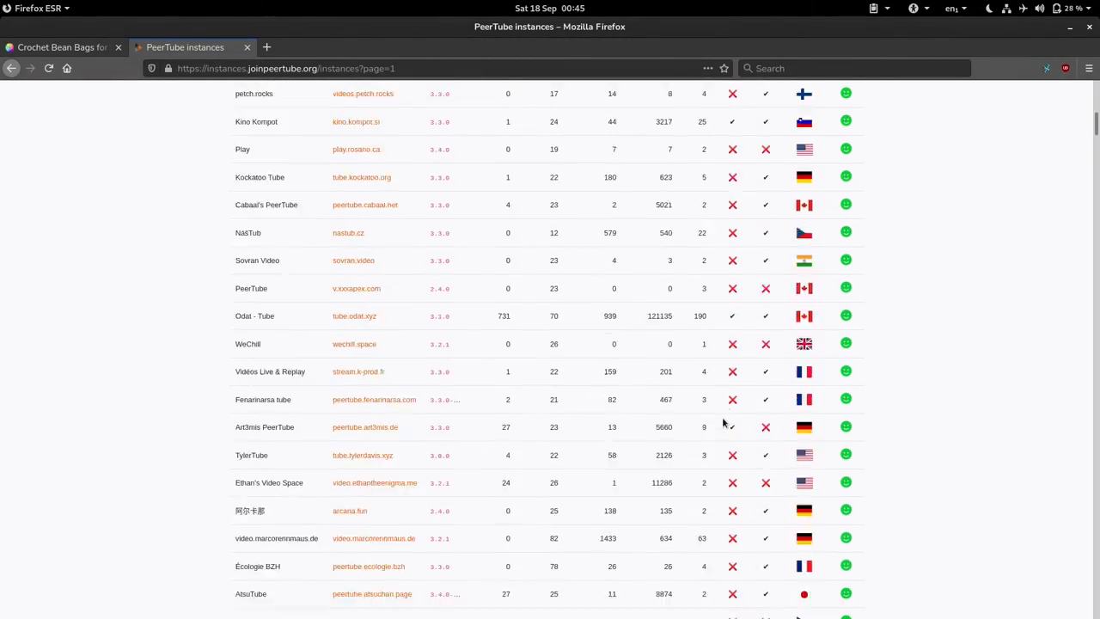
pyautogui.scroll(-5, 723, 421)
pyautogui.scroll(-5, 723, 421)
pyautogui.scroll(-5, 723, 421)
pyautogui.scroll(-5, 723, 421)
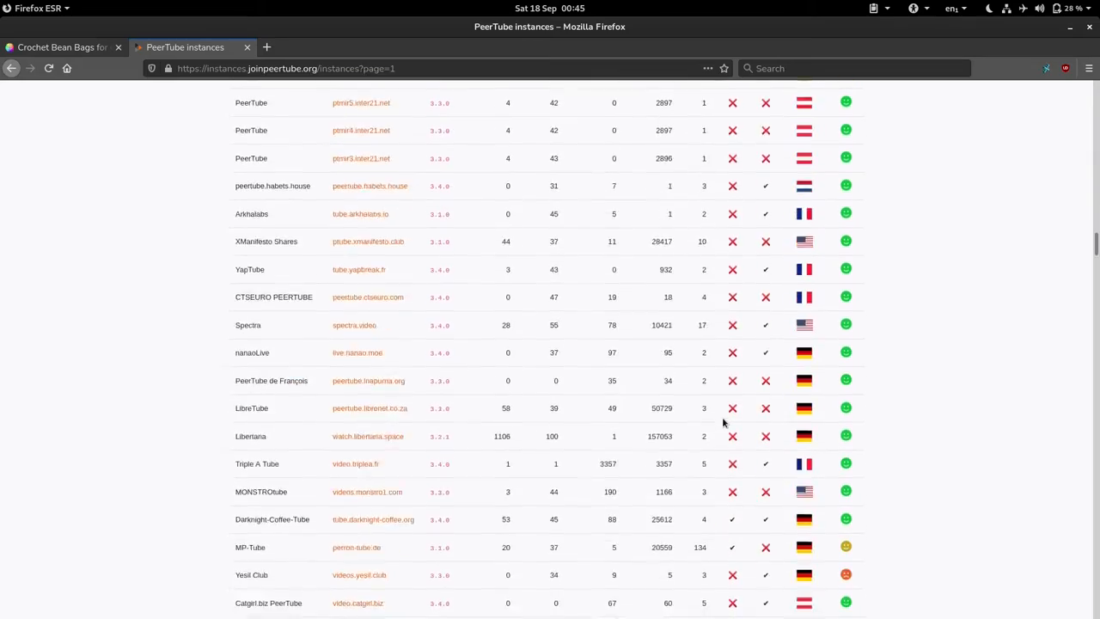
pyautogui.scroll(-5, 723, 421)
pyautogui.scroll(-5, 723, 421)
pyautogui.scroll(-5, 723, 421)
pyautogui.scroll(-5, 723, 421)
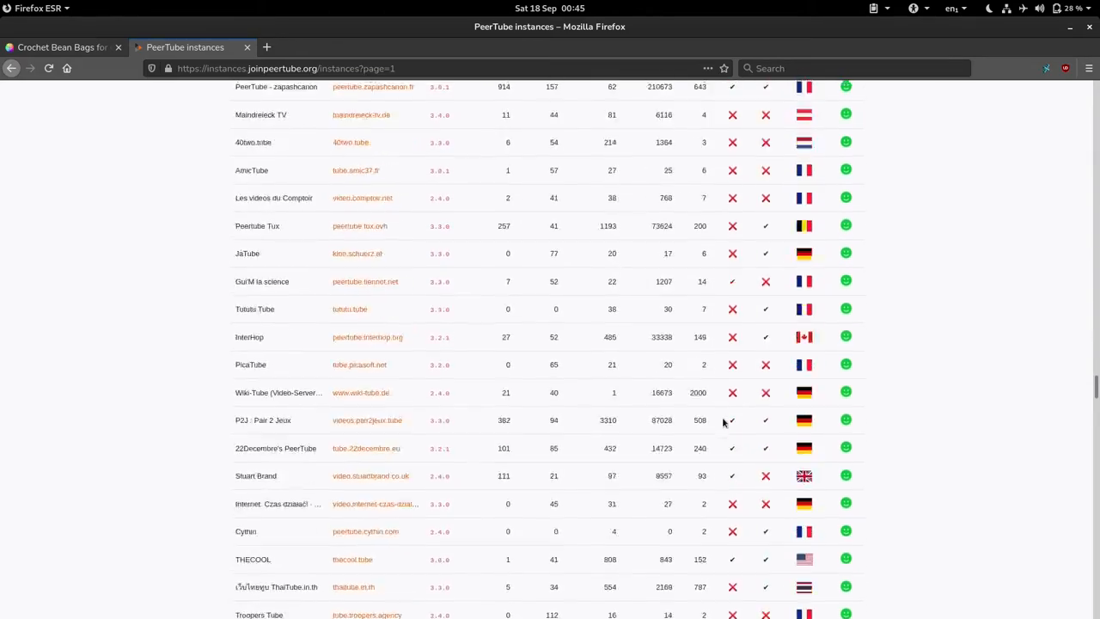
pyautogui.scroll(-5, 723, 421)
pyautogui.scroll(-5, 723, 422)
pyautogui.scroll(-5, 723, 421)
pyautogui.scroll(-5, 723, 421)
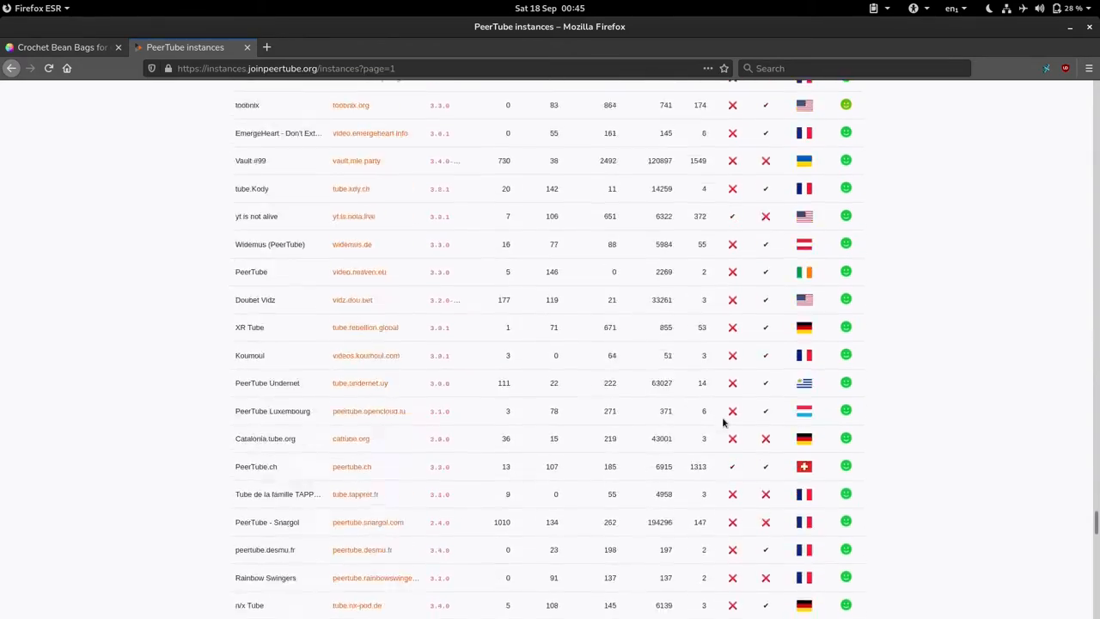
pyautogui.scroll(-5, 723, 421)
pyautogui.scroll(-5, 722, 421)
pyautogui.scroll(-5, 723, 421)
pyautogui.scroll(-5, 723, 421)
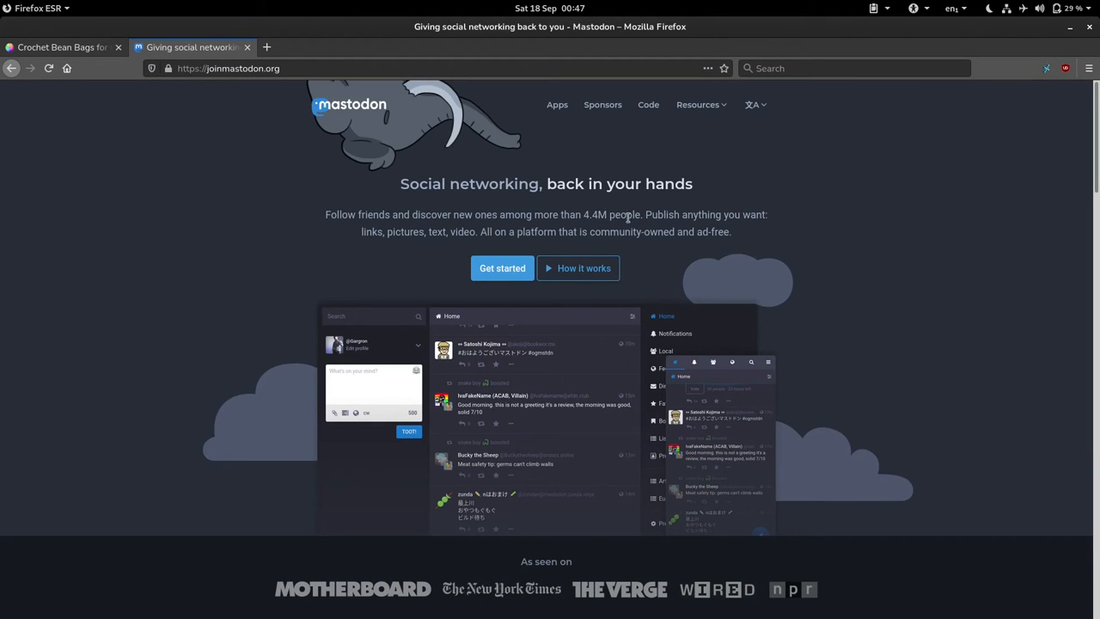
pyautogui.scroll(-3, 690, 244)
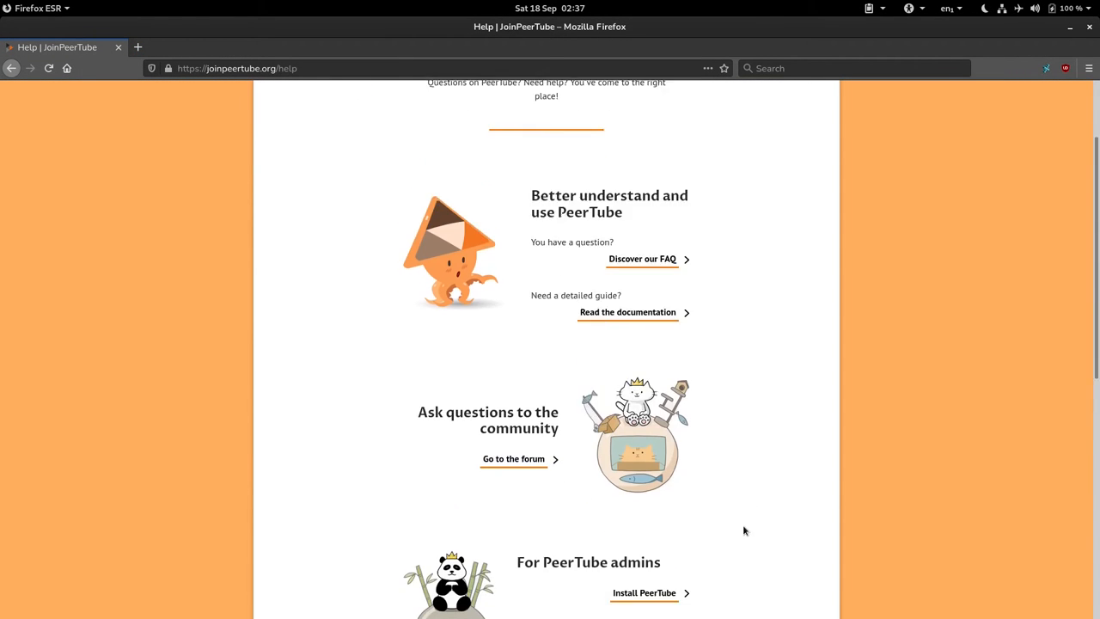
pyautogui.scroll(-4, 745, 531)
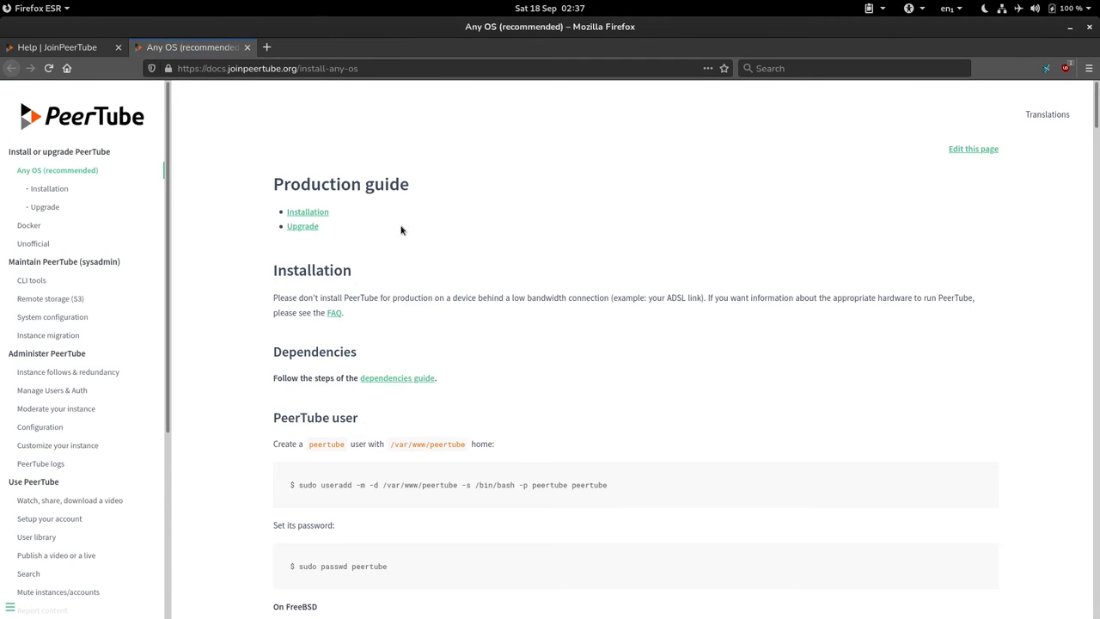
pyautogui.scroll(-2, 334, 336)
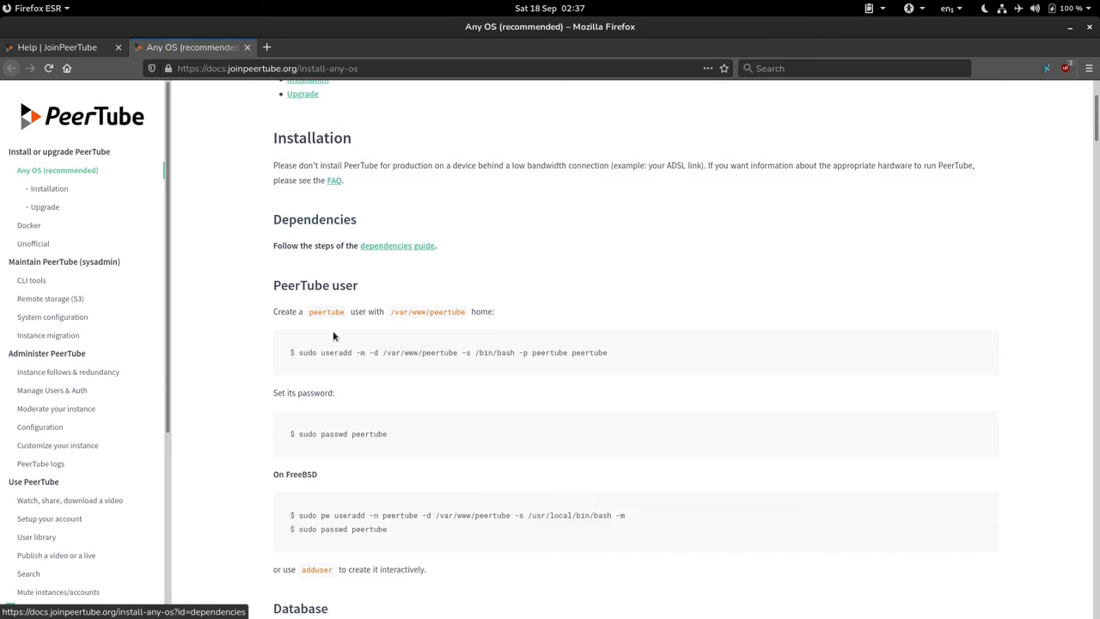
pyautogui.scroll(-3, 334, 336)
pyautogui.scroll(-2, 333, 336)
pyautogui.scroll(-3, 334, 336)
pyautogui.scroll(-5, 333, 336)
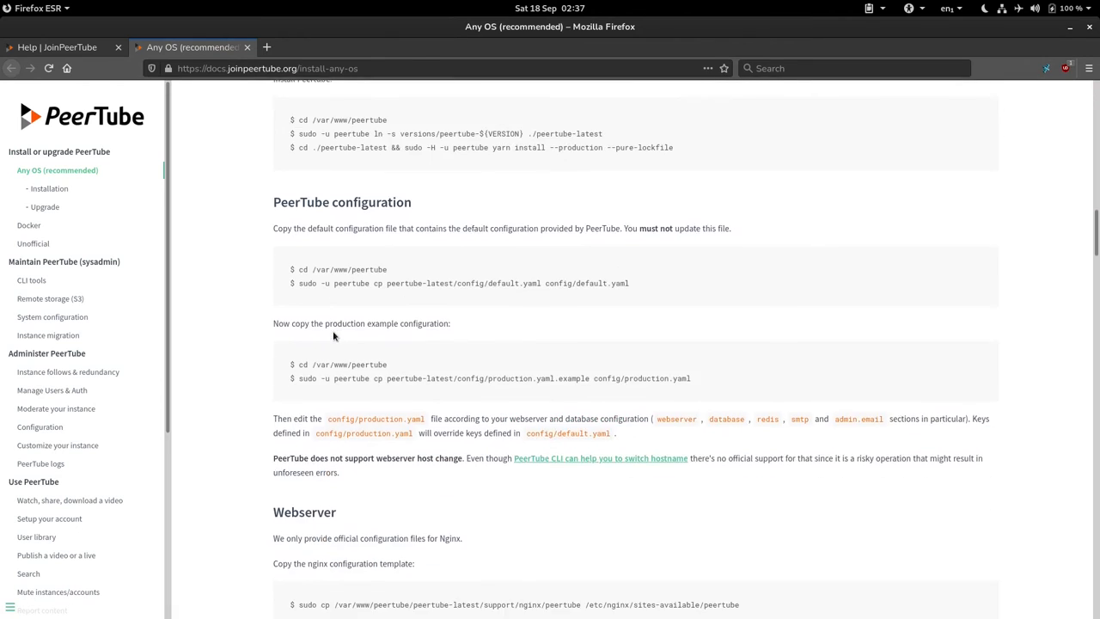
pyautogui.scroll(-5, 334, 336)
pyautogui.scroll(-5, 333, 336)
pyautogui.scroll(-3, 333, 336)
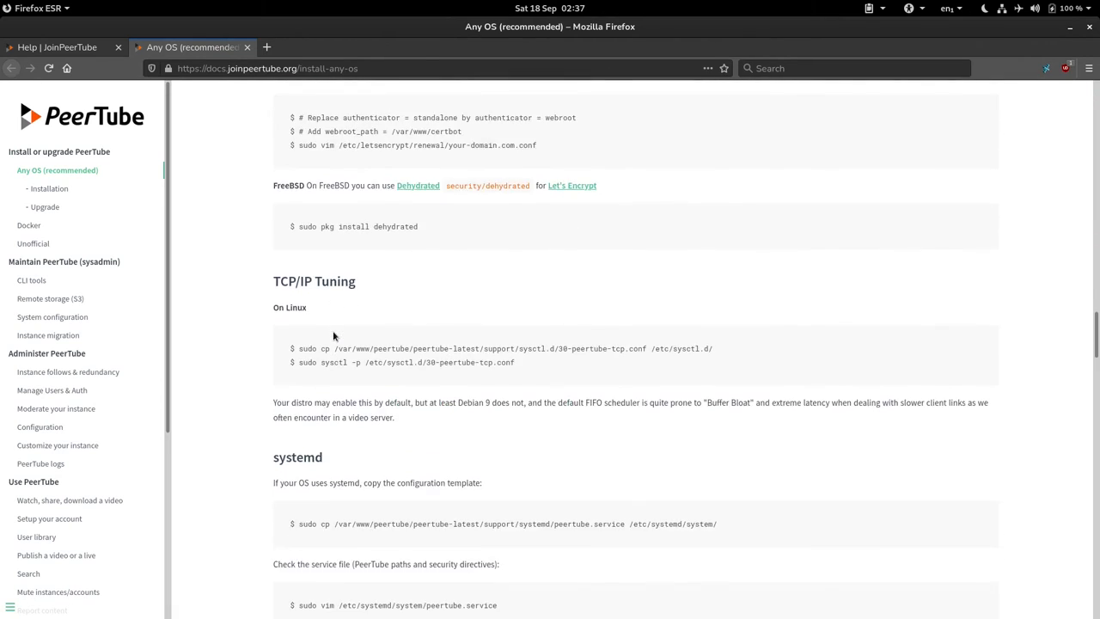
pyautogui.scroll(-5, 333, 336)
pyautogui.scroll(-5, 333, 336)
pyautogui.scroll(-5, 333, 336)
pyautogui.scroll(-3, 334, 331)
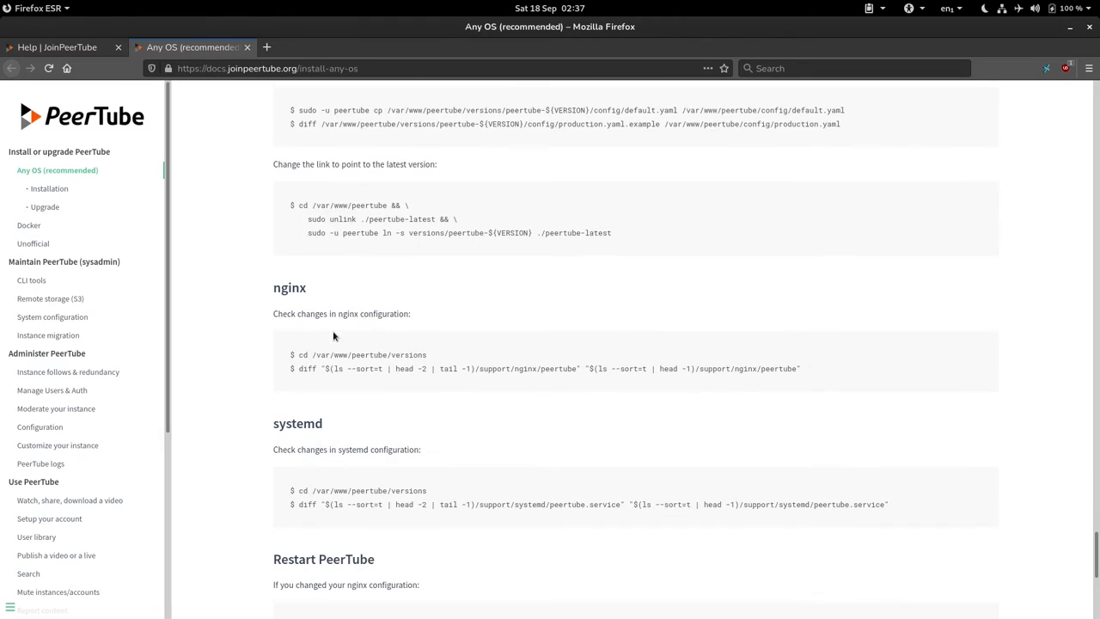
pyautogui.scroll(-5, 334, 336)
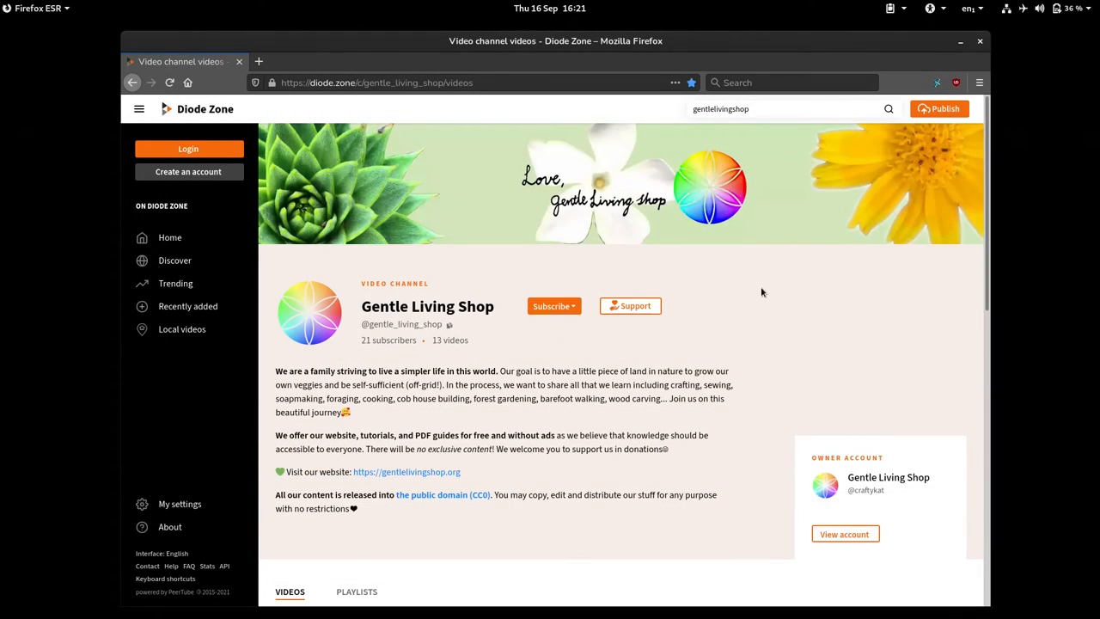
pyautogui.scroll(-1, 761, 292)
pyautogui.scroll(-2, 761, 292)
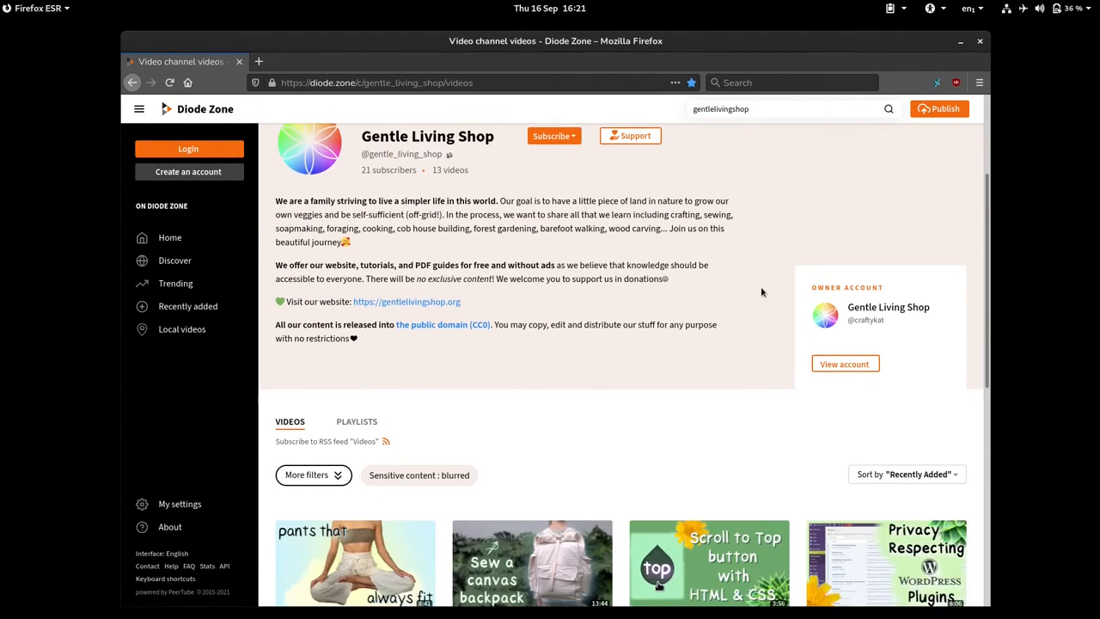
pyautogui.scroll(-2, 762, 292)
pyautogui.scroll(-2, 762, 292)
pyautogui.scroll(-3, 761, 292)
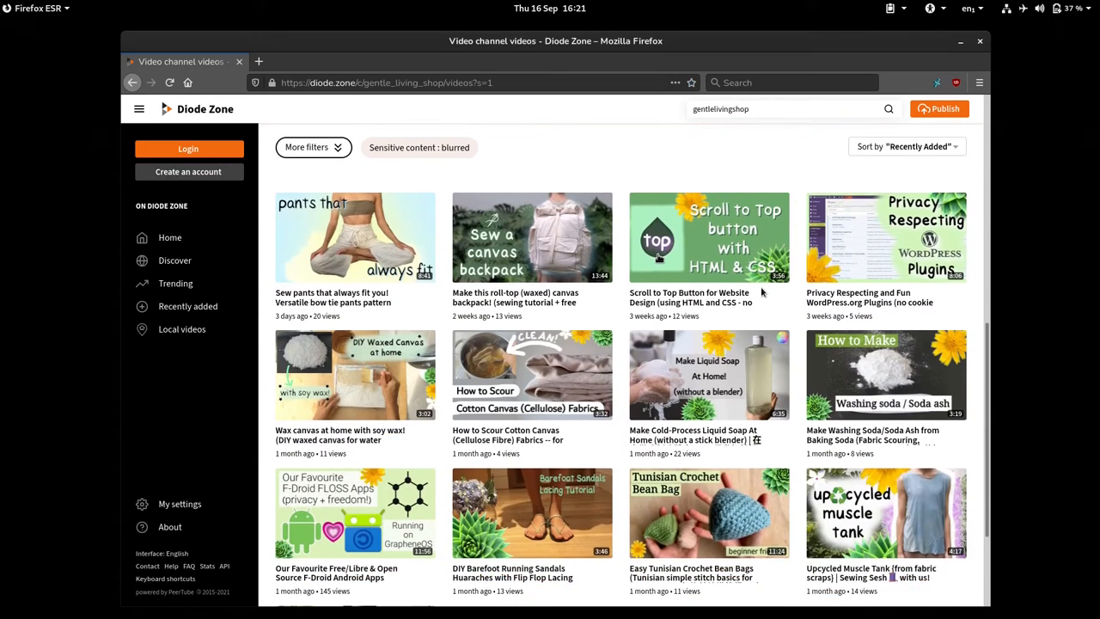
pyautogui.scroll(-3, 761, 292)
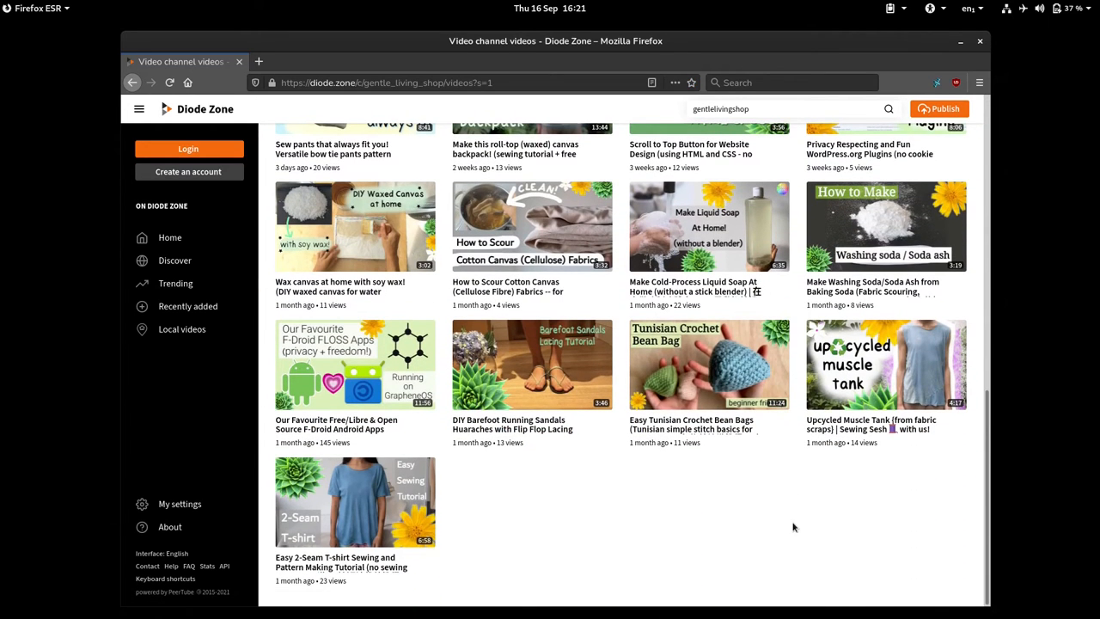
pyautogui.scroll(1, 794, 527)
pyautogui.scroll(1, 794, 527)
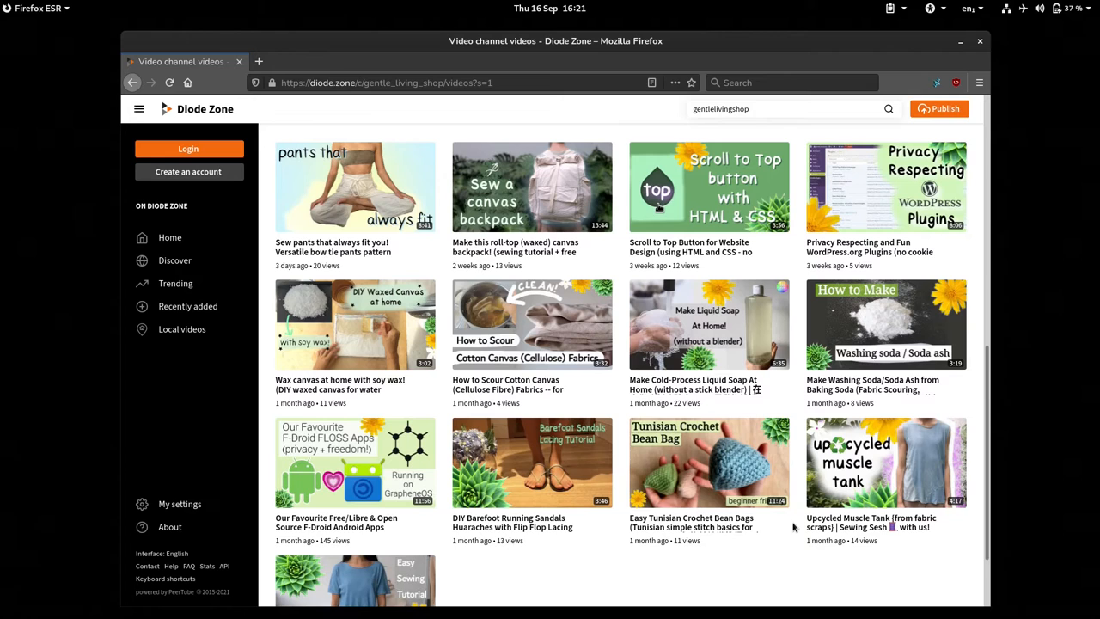
# Step: View the liquid-soap video's available subtitle languages, then the instance's Patreon funding page
pyautogui.click(661, 328)
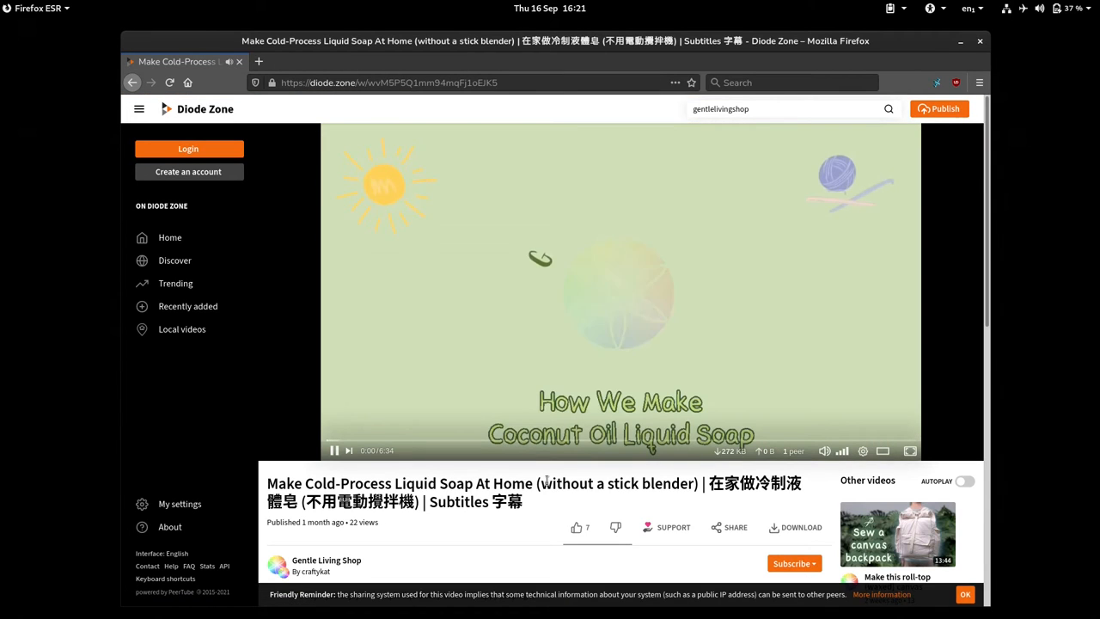
pyautogui.click(863, 450)
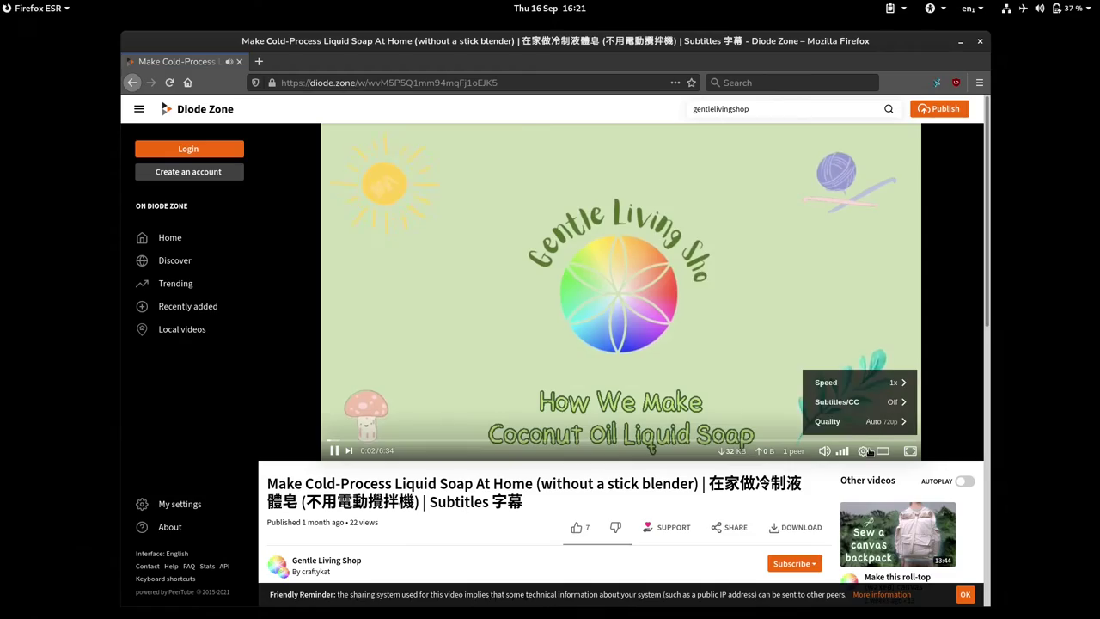
pyautogui.click(875, 400)
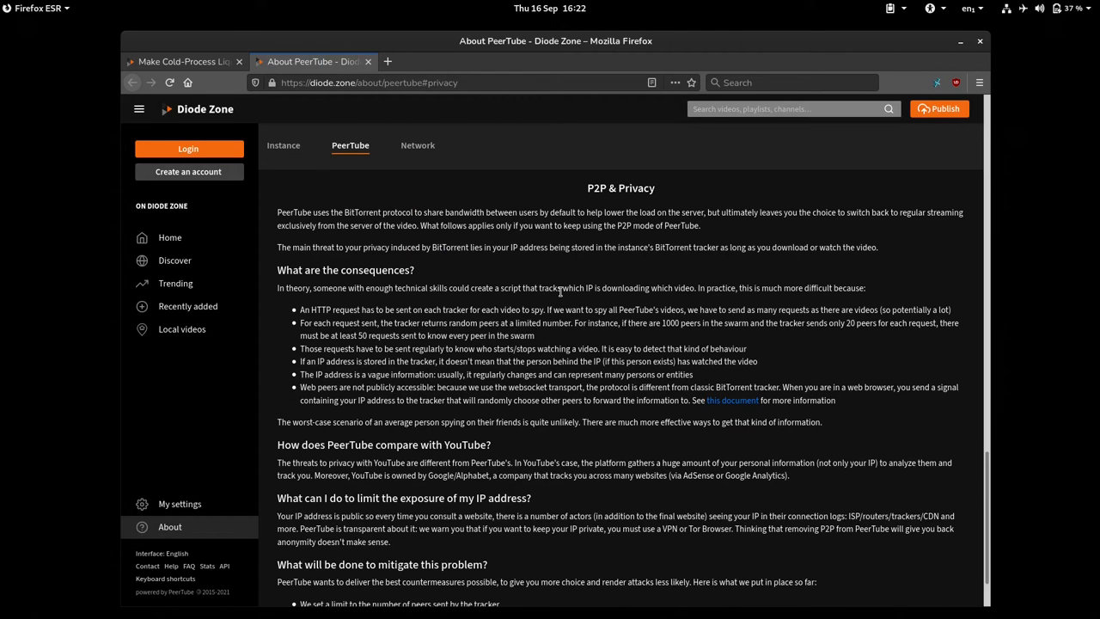
pyautogui.scroll(-2, 560, 292)
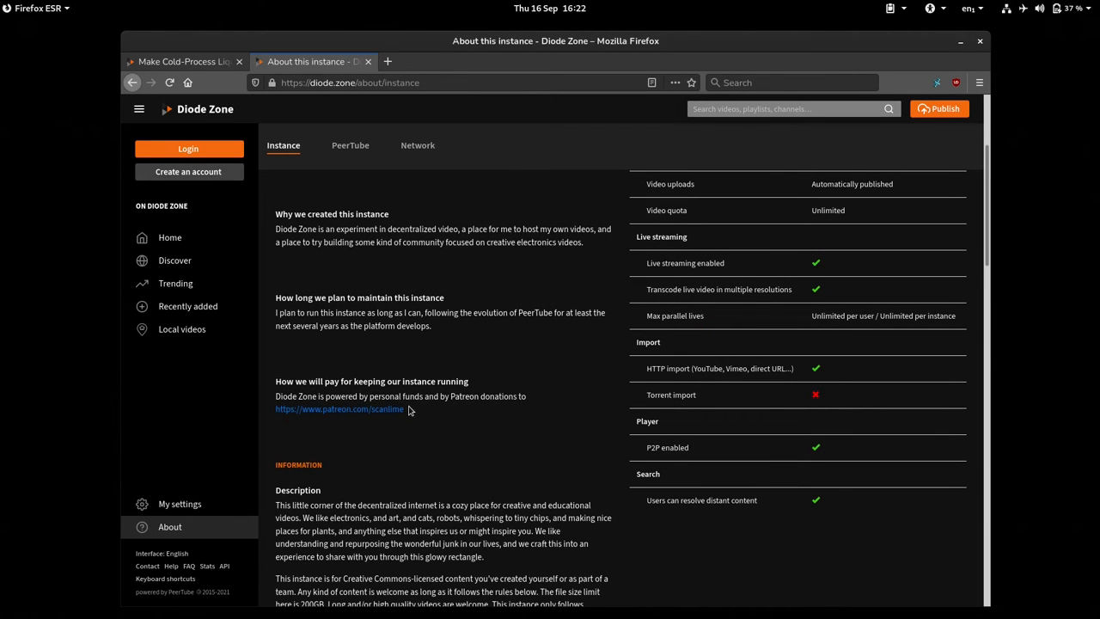
pyautogui.click(386, 410)
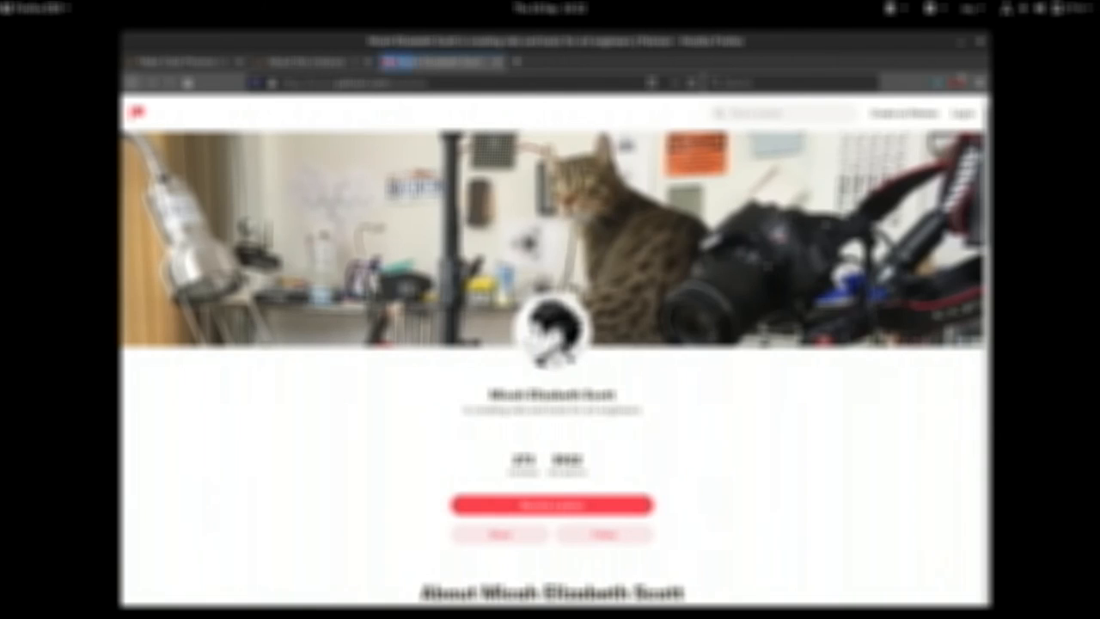
pyautogui.scroll(-5, 714, 404)
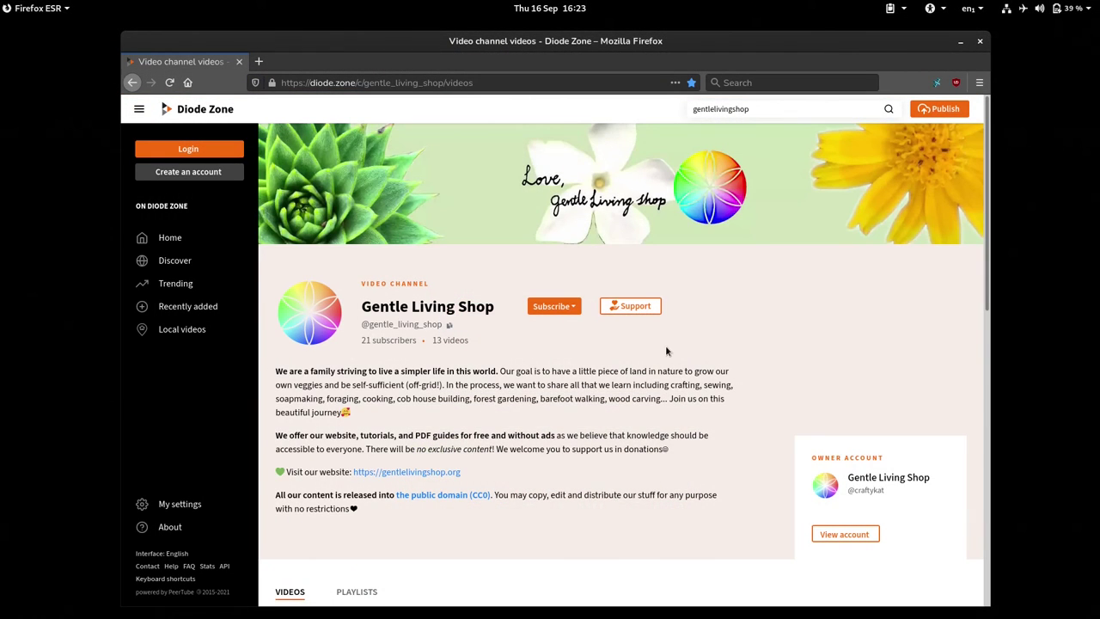
pyautogui.scroll(-1, 665, 344)
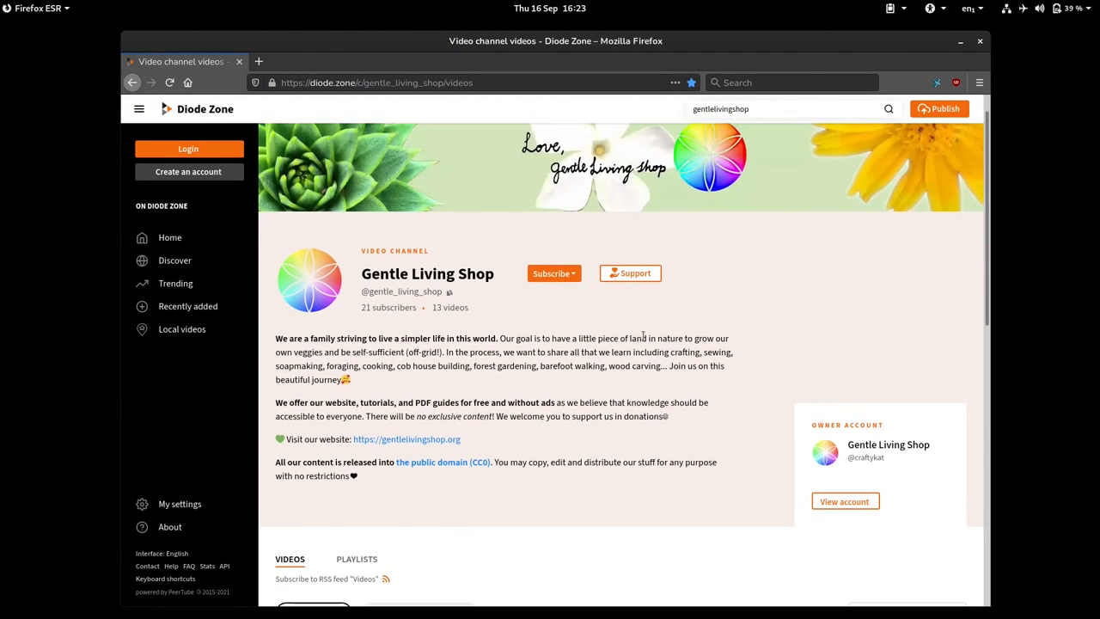
# Step: Show the subscribe options, enable English subtitles on the liquid-soap video and expand its description
pyautogui.click(567, 273)
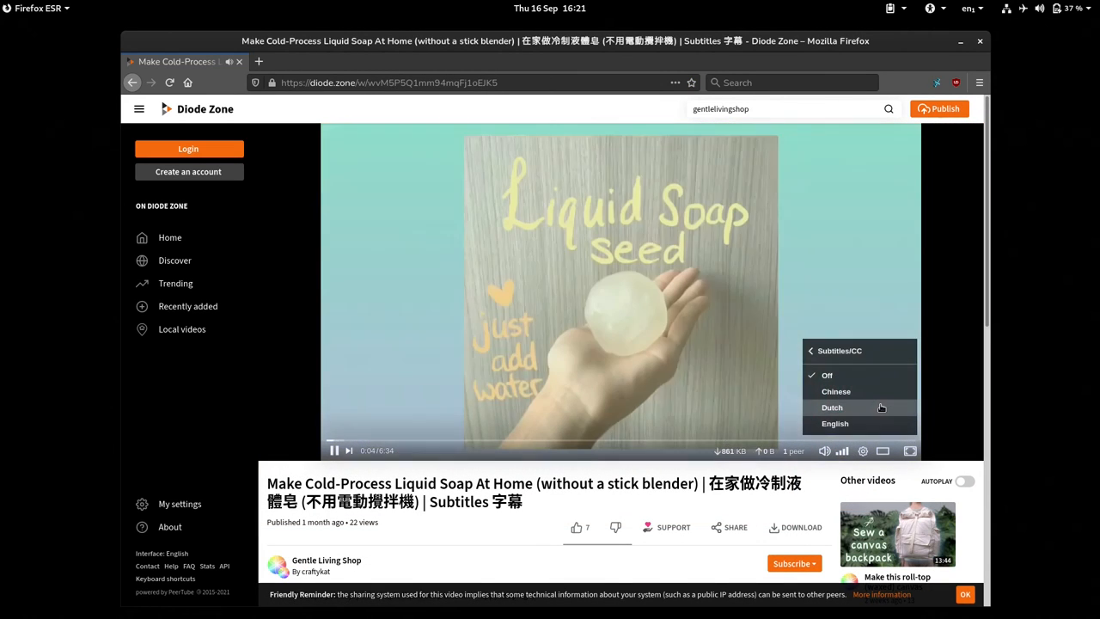
pyautogui.click(838, 422)
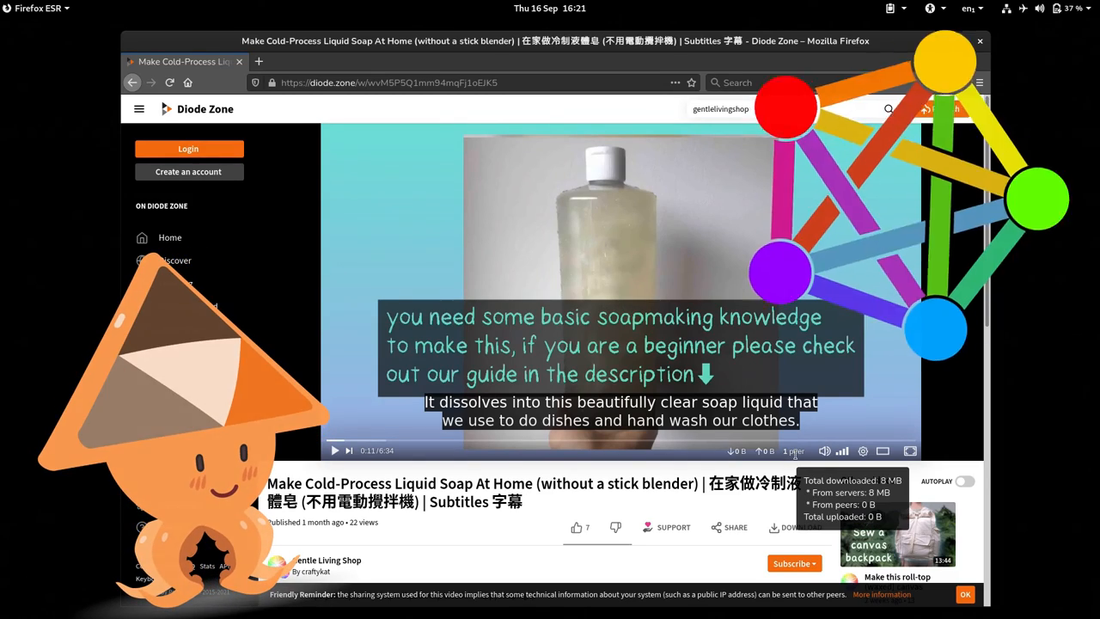
pyautogui.scroll(-3, 614, 457)
pyautogui.scroll(-3, 614, 457)
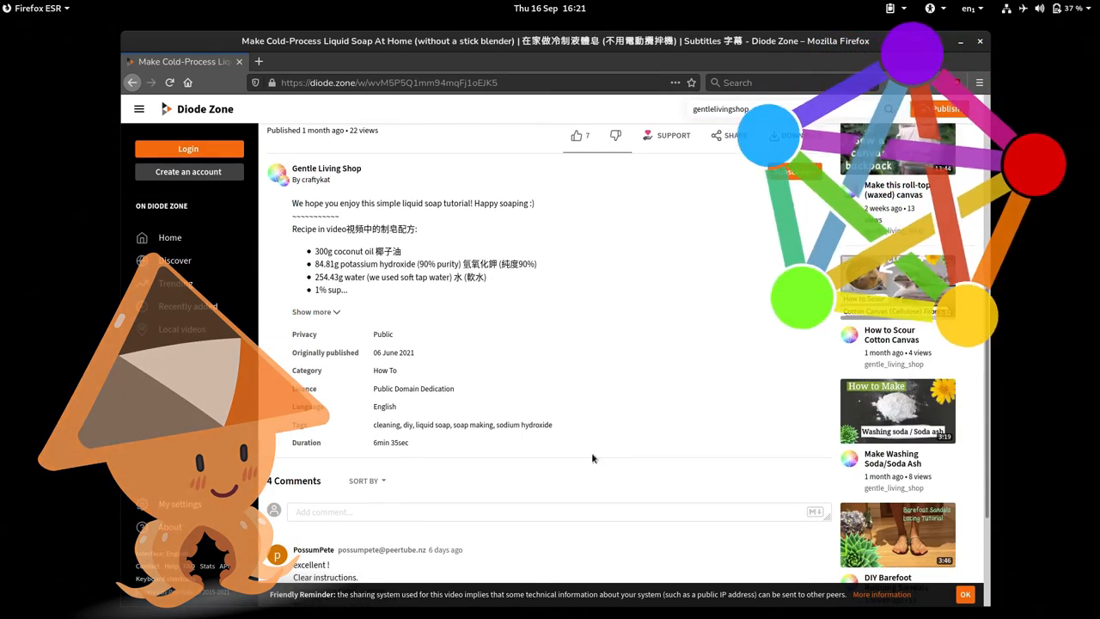
pyautogui.click(311, 312)
pyautogui.scroll(-3, 592, 347)
pyautogui.scroll(-3, 591, 347)
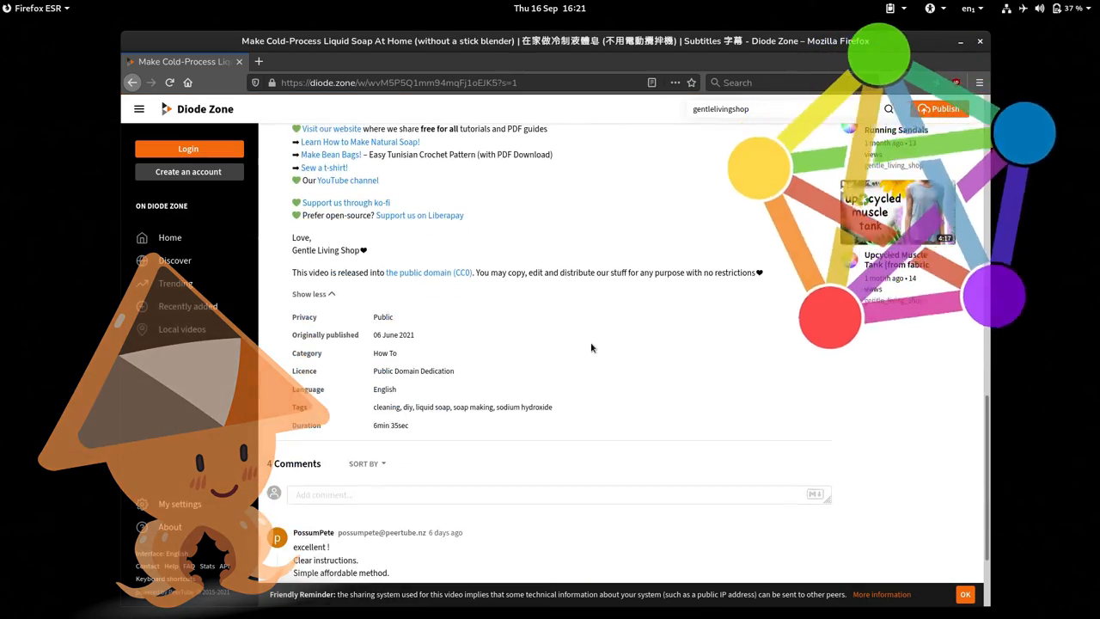